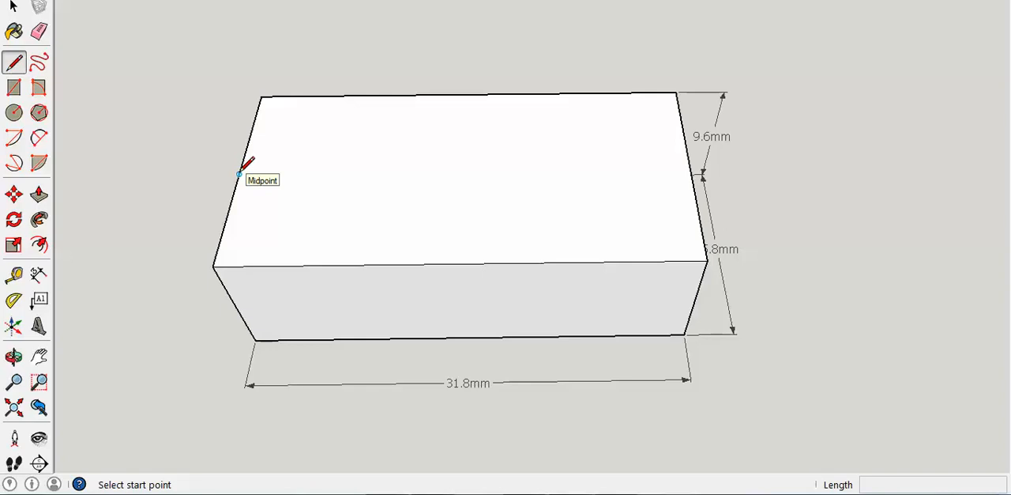
Step: Divide the block's top face into two rows and four equal columns with lines drawn through the edge midpoints
{"action": "left_click", "coordinate": [239, 173]}
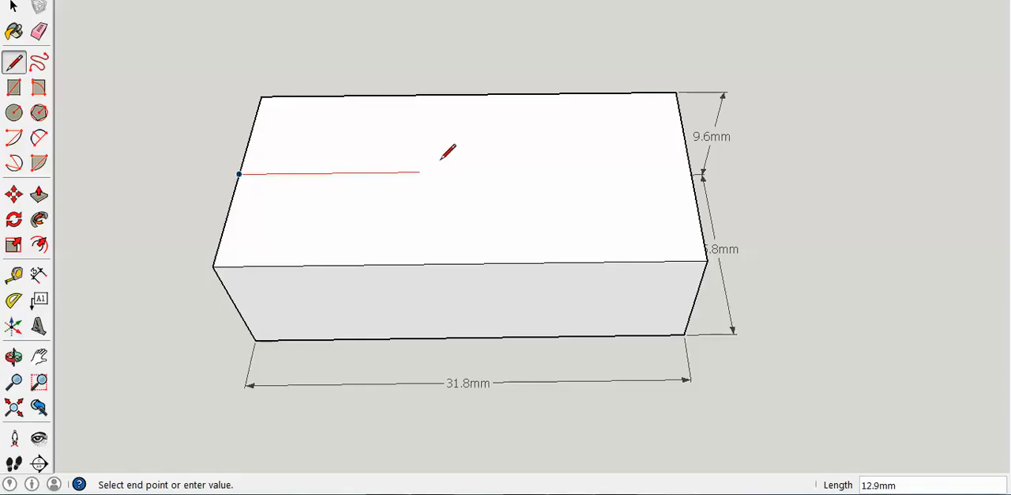
{"action": "left_click", "coordinate": [690, 169]}
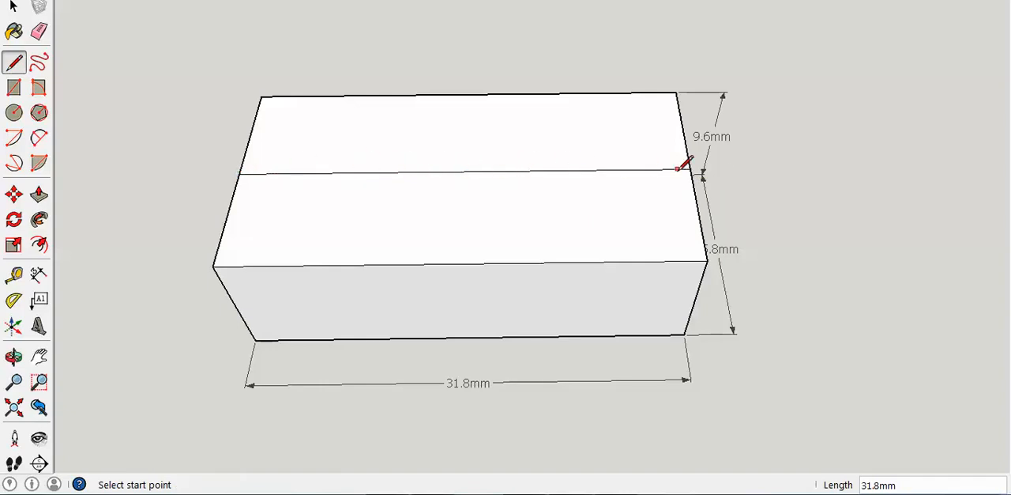
{"action": "left_click", "coordinate": [469, 94]}
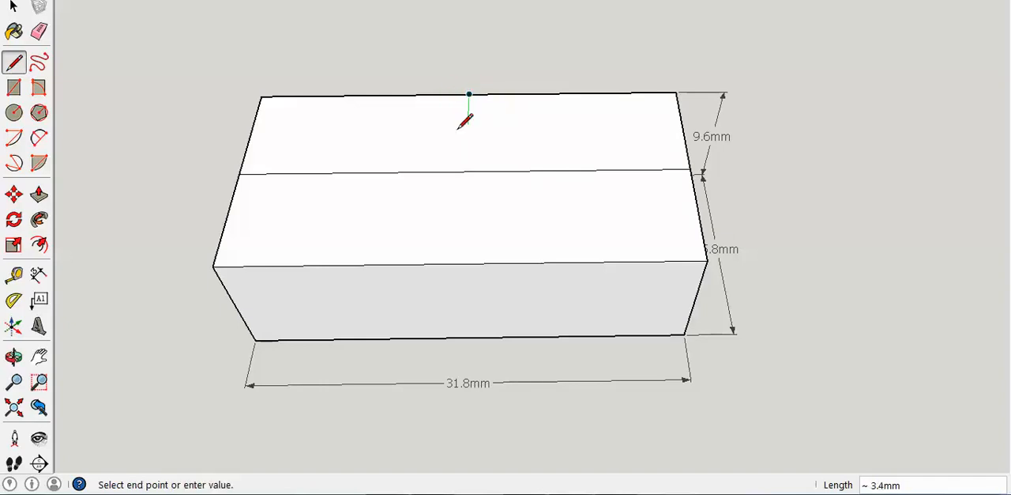
{"action": "left_click", "coordinate": [461, 264]}
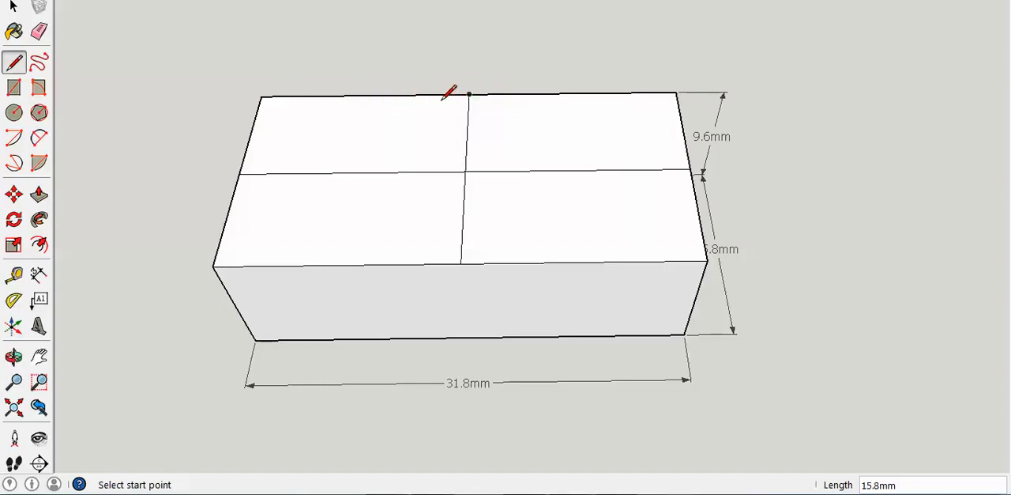
{"action": "left_click", "coordinate": [365, 94]}
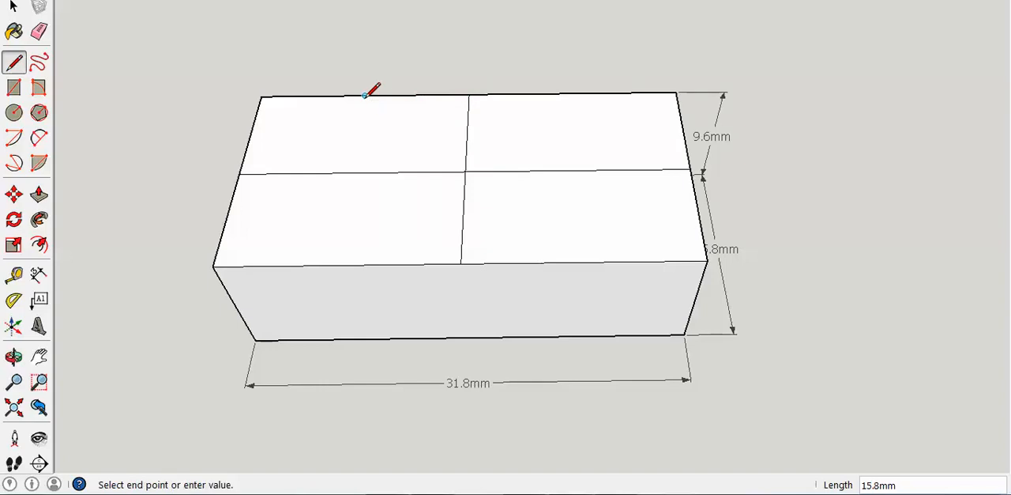
{"action": "left_click", "coordinate": [337, 264]}
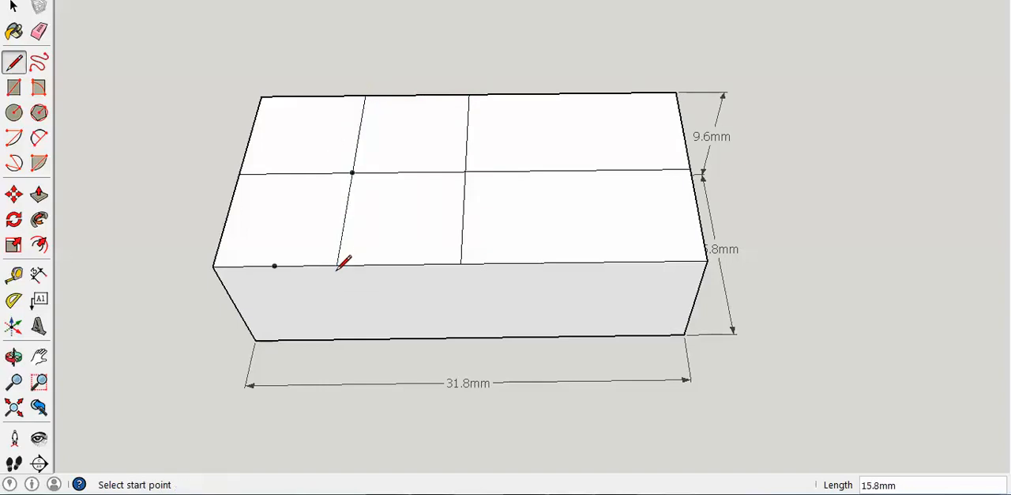
{"action": "left_click", "coordinate": [572, 93]}
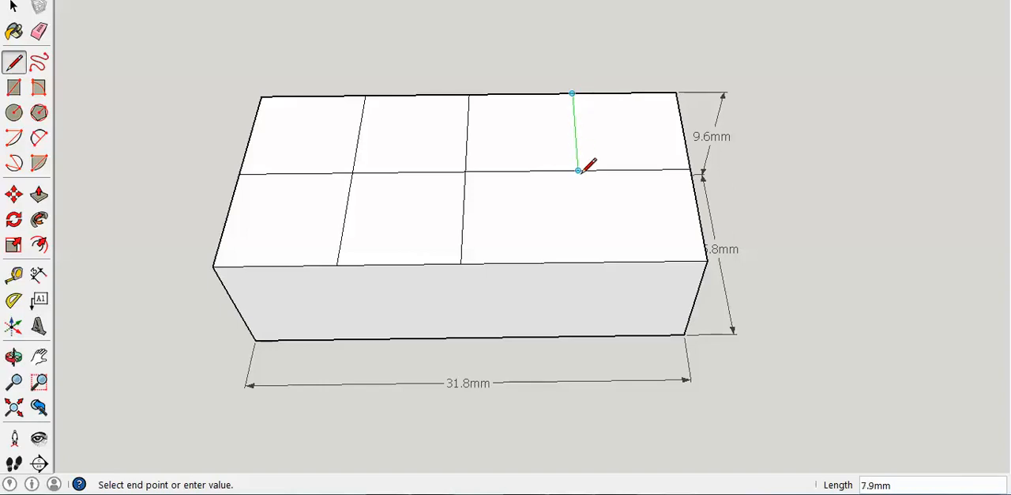
{"action": "left_click", "coordinate": [584, 261]}
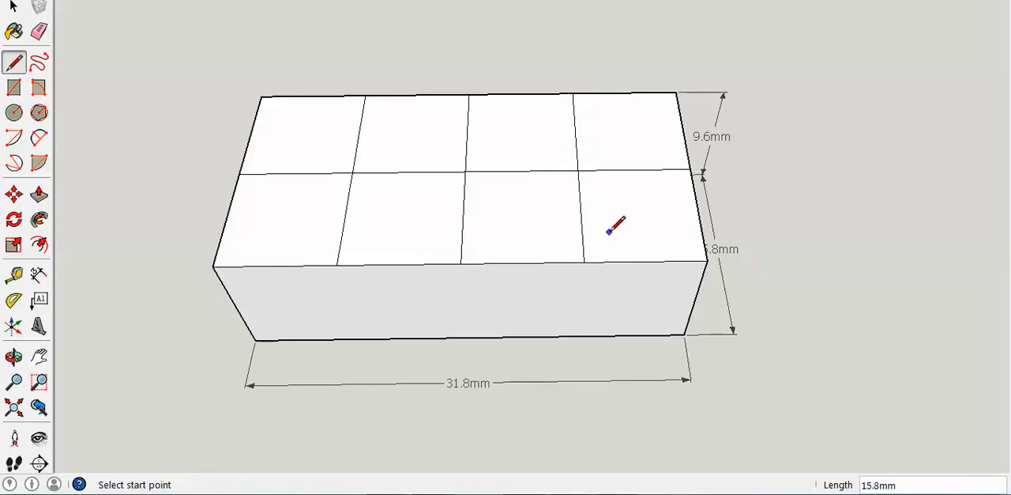
{"action": "left_click", "coordinate": [14, 6]}
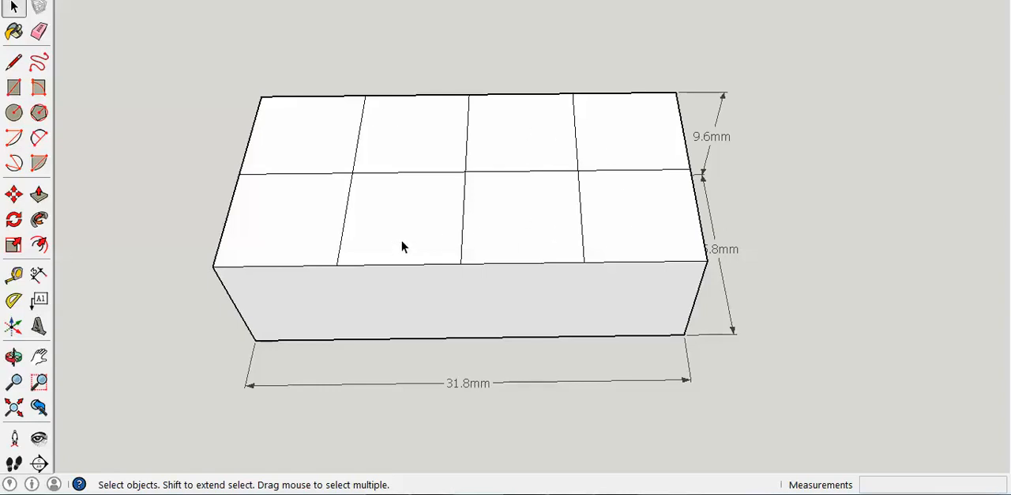
Step: Draw a line through the middle of the leftmost column, from the back edge to the front edge of the top face
{"action": "left_click", "coordinate": [14, 114]}
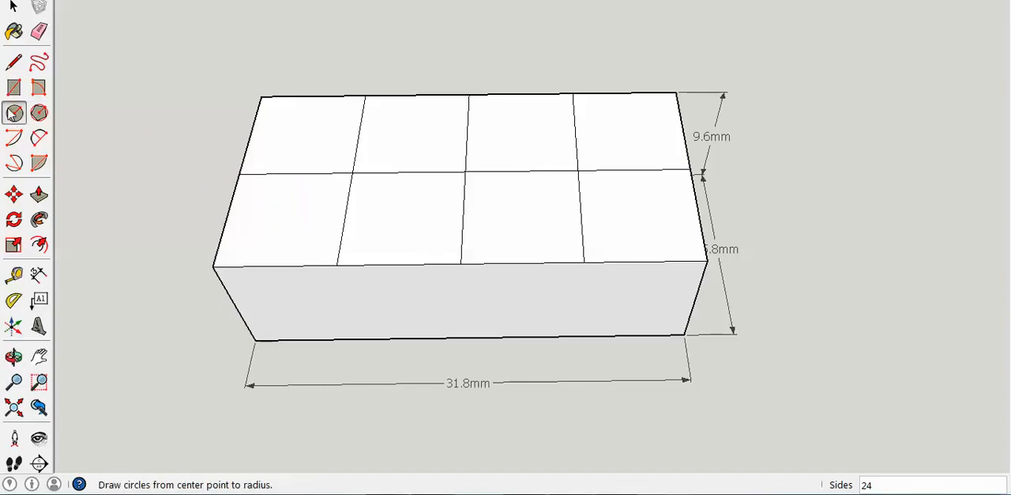
{"action": "left_click", "coordinate": [19, 65]}
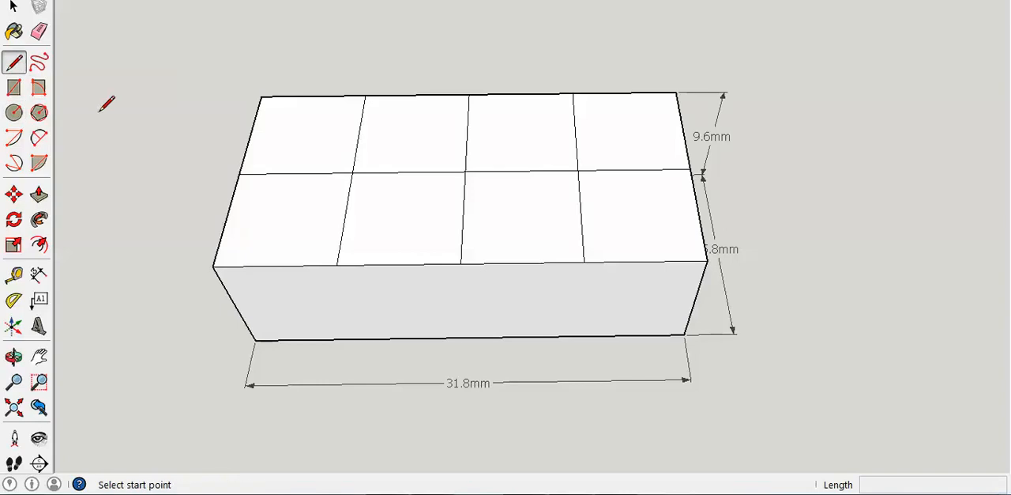
{"action": "left_click", "coordinate": [313, 95]}
{"action": "left_click", "coordinate": [275, 265]}
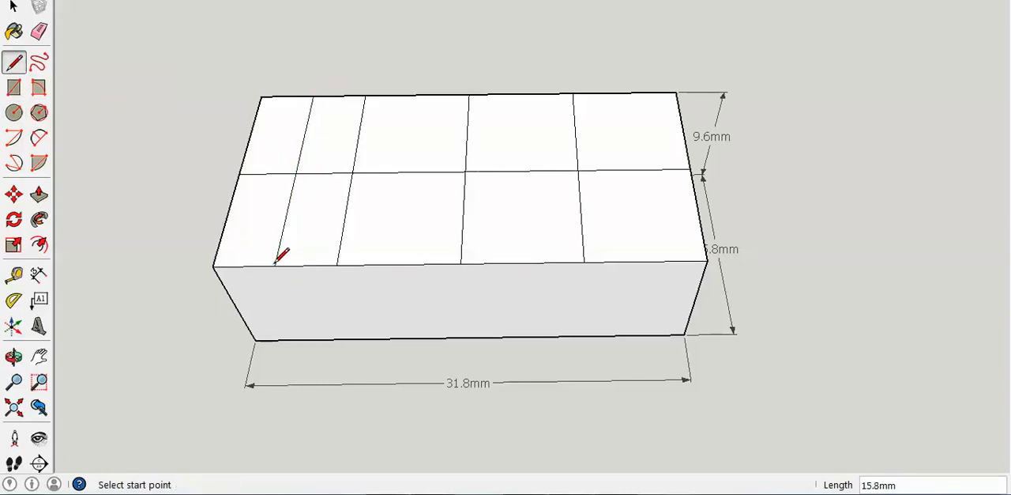
{"action": "left_click", "coordinate": [417, 96]}
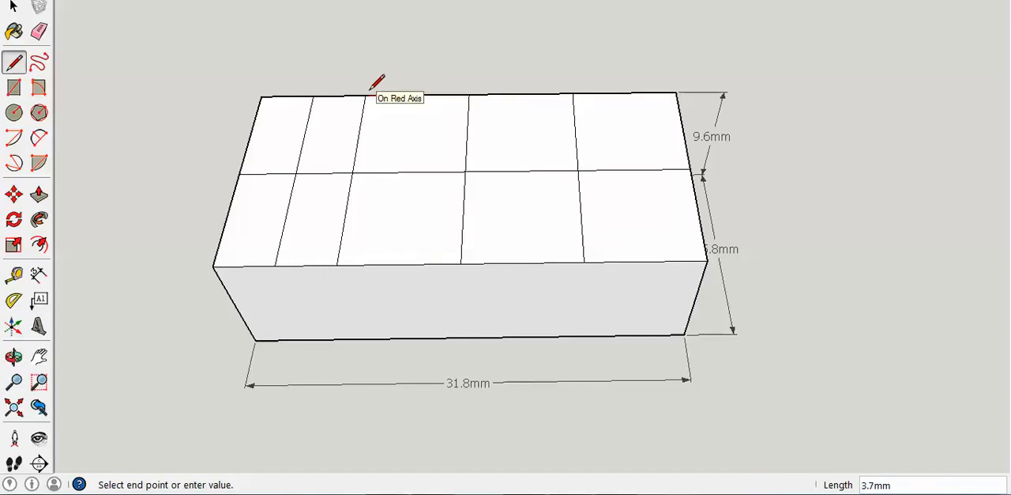
{"action": "key", "text": "Escape"}
{"action": "key", "text": "ctrl+z"}
{"action": "left_click", "coordinate": [313, 96]}
{"action": "left_click", "coordinate": [275, 266]}
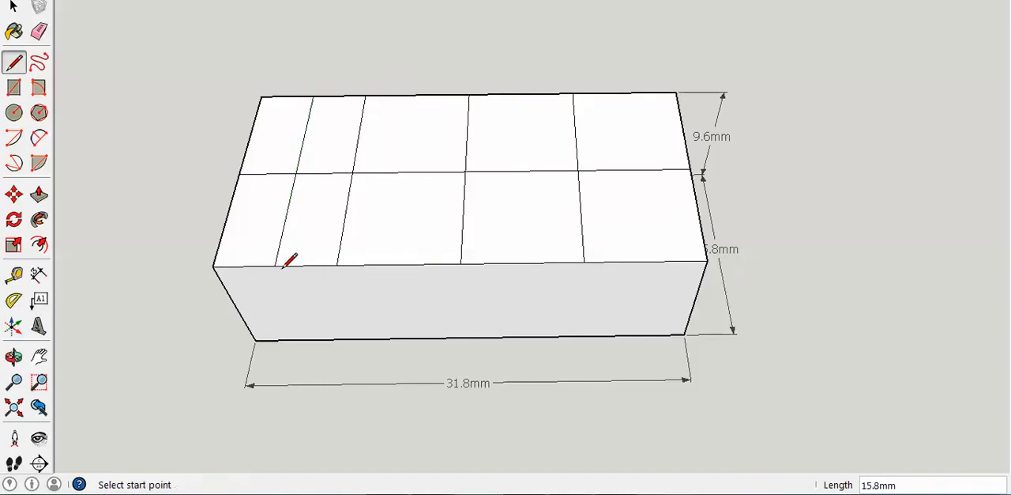
Step: Draw crosswise centre lines through both cells of the leftmost column to locate their centres
{"action": "left_click", "coordinate": [227, 218]}
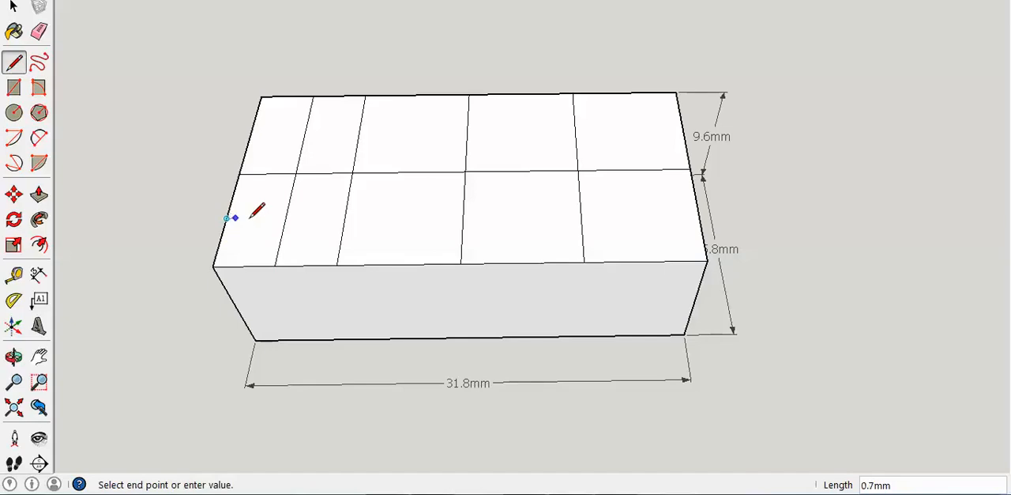
{"action": "left_click", "coordinate": [344, 216]}
{"action": "left_click", "coordinate": [250, 134]}
{"action": "left_click", "coordinate": [359, 132]}
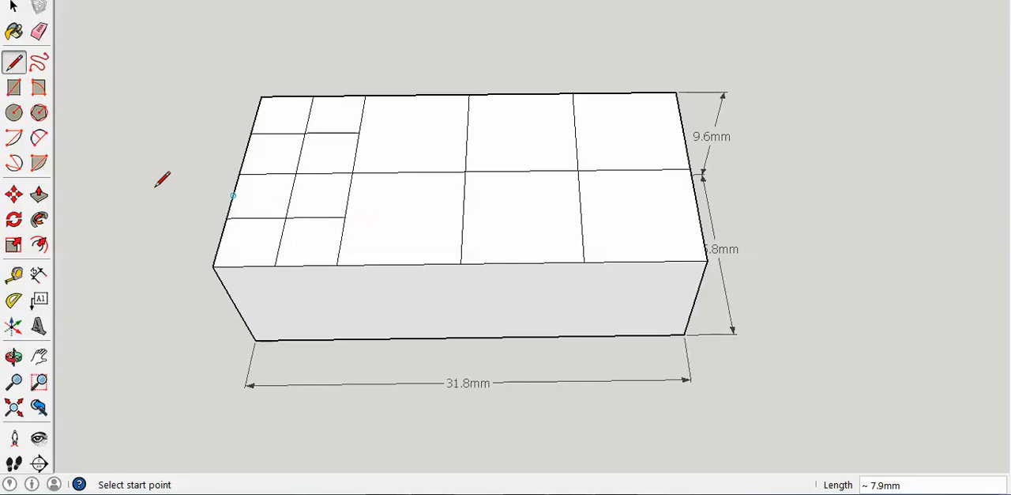
Step: Draw a 2.4 mm radius circle centred in the front-left cell and erase the smaller circle and some of the lines inside it
{"action": "left_click", "coordinate": [14, 112]}
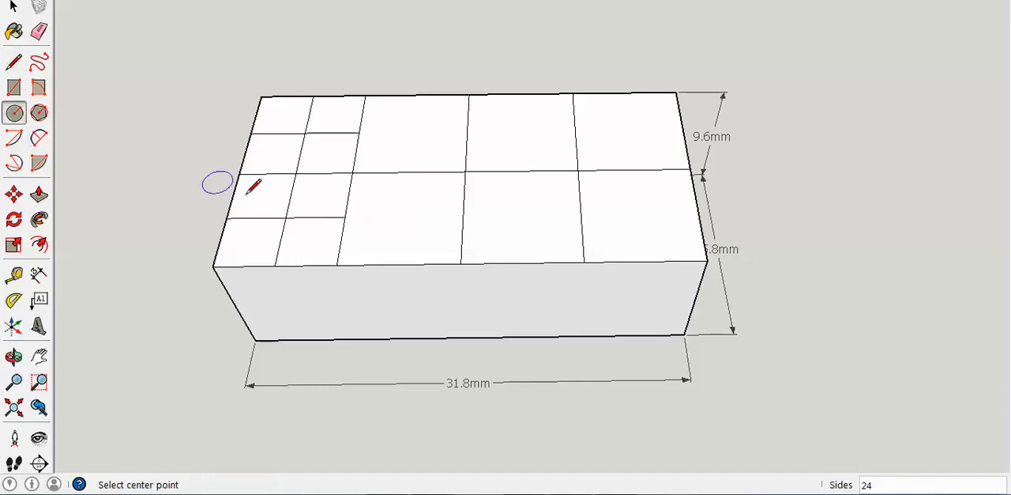
{"action": "left_click", "coordinate": [286, 217]}
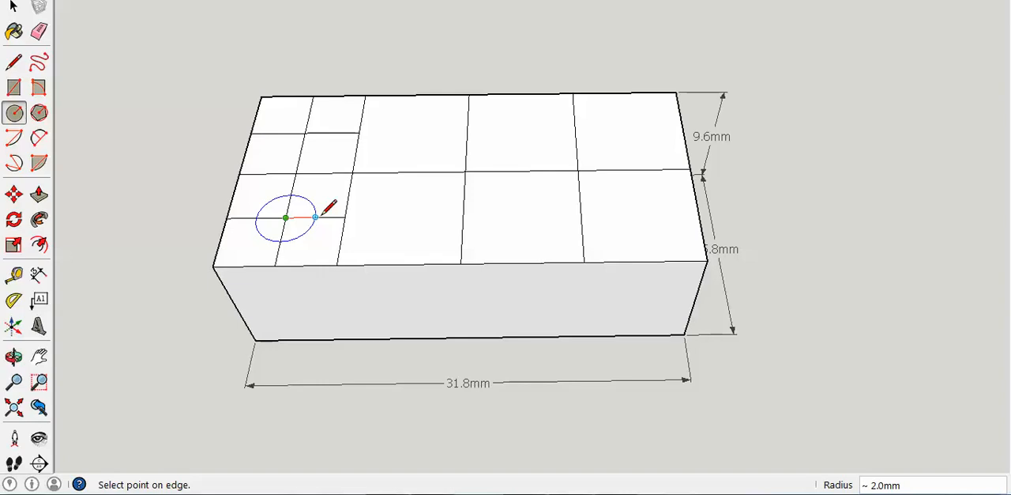
{"action": "left_click", "coordinate": [318, 214]}
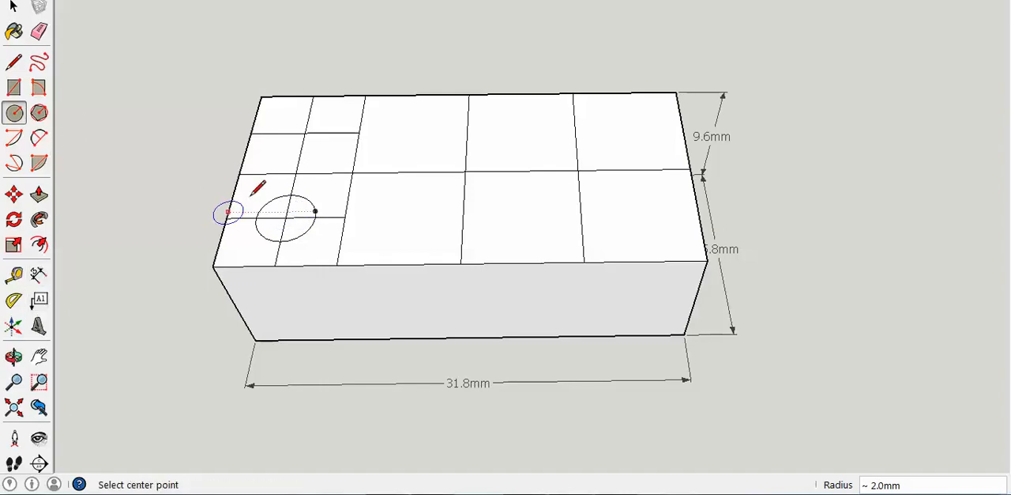
{"action": "left_click", "coordinate": [285, 216]}
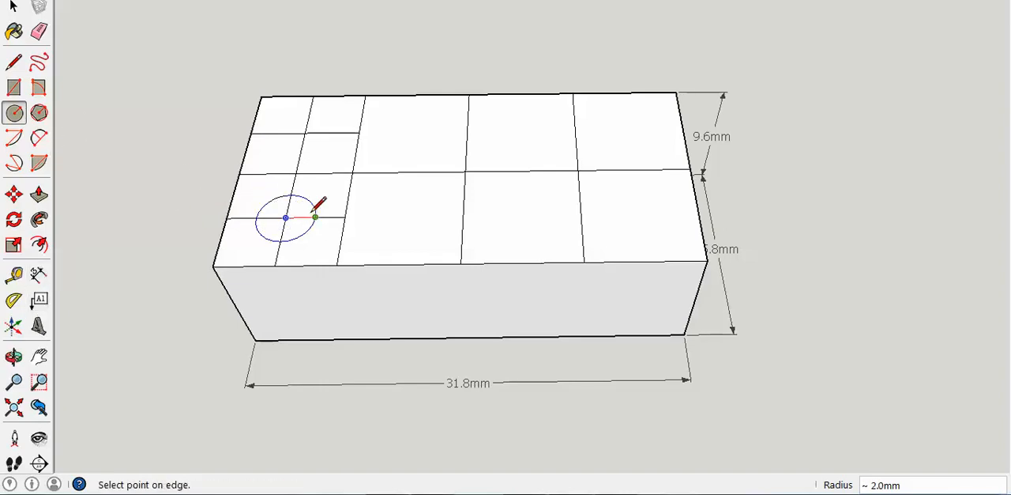
{"action": "left_click", "coordinate": [315, 221]}
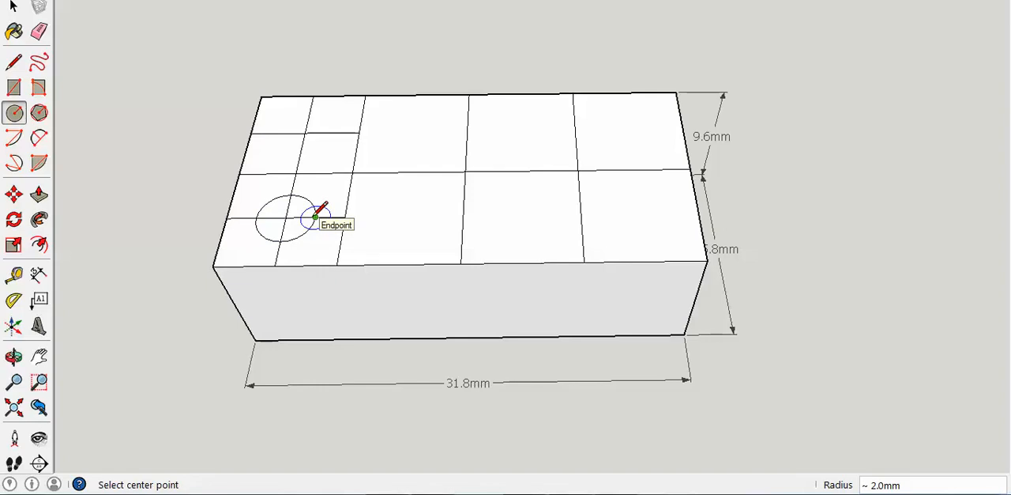
{"action": "type", "text": "2."}
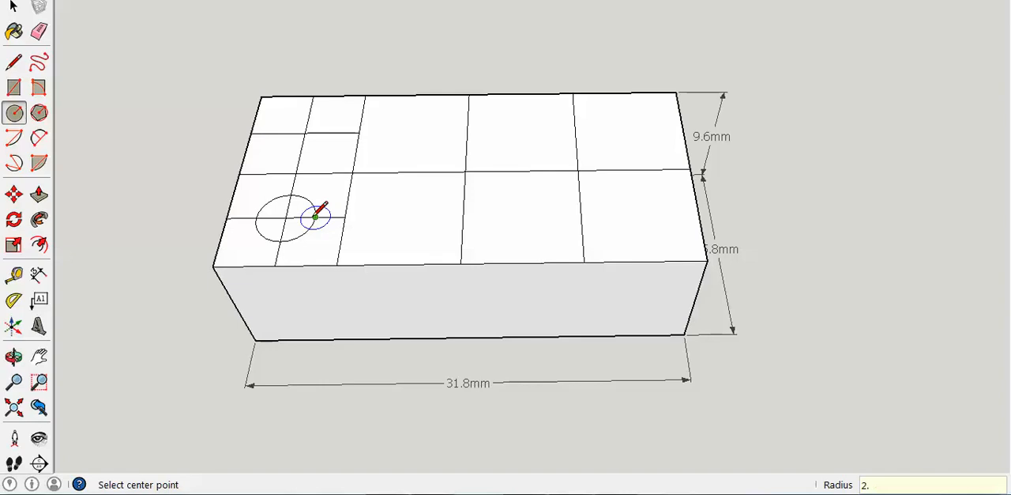
{"action": "type", "text": "4"}
{"action": "key", "text": "Return"}
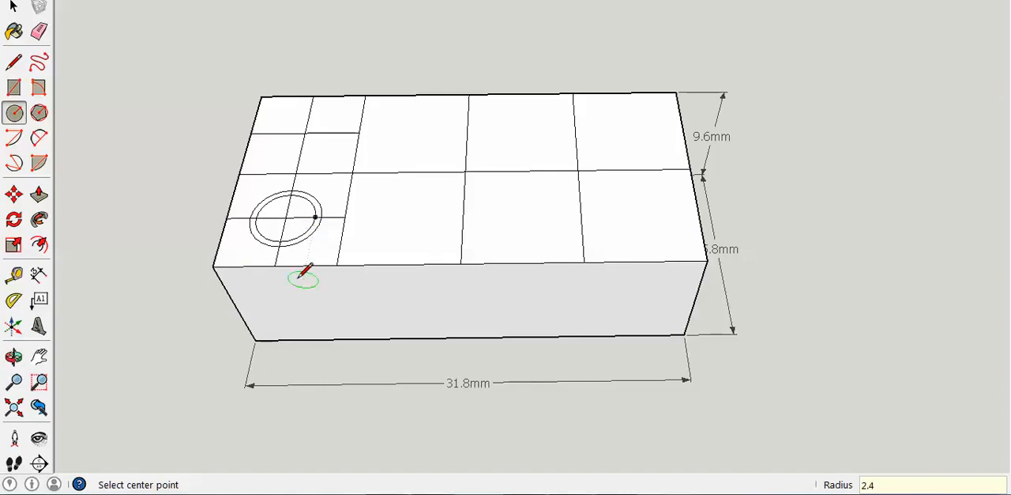
{"action": "left_click", "coordinate": [39, 31]}
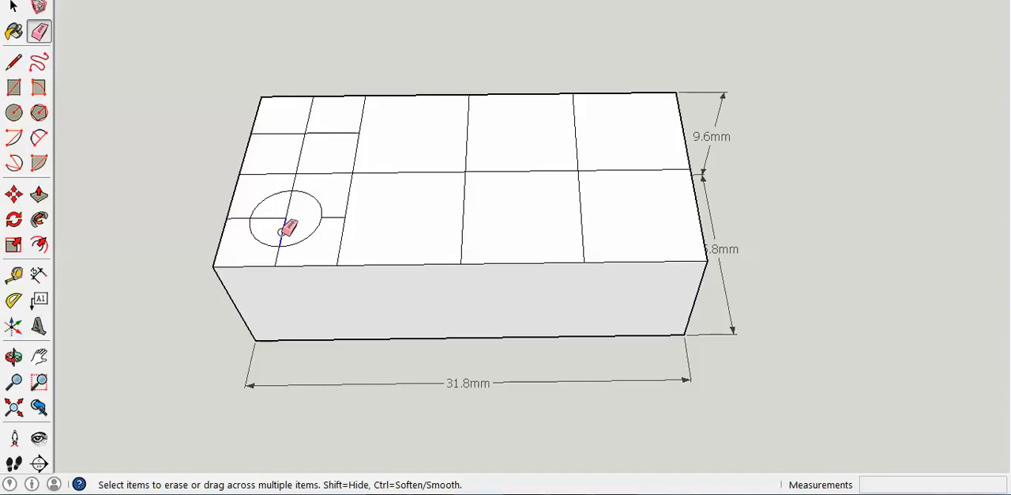
{"action": "left_click", "coordinate": [39, 193]}
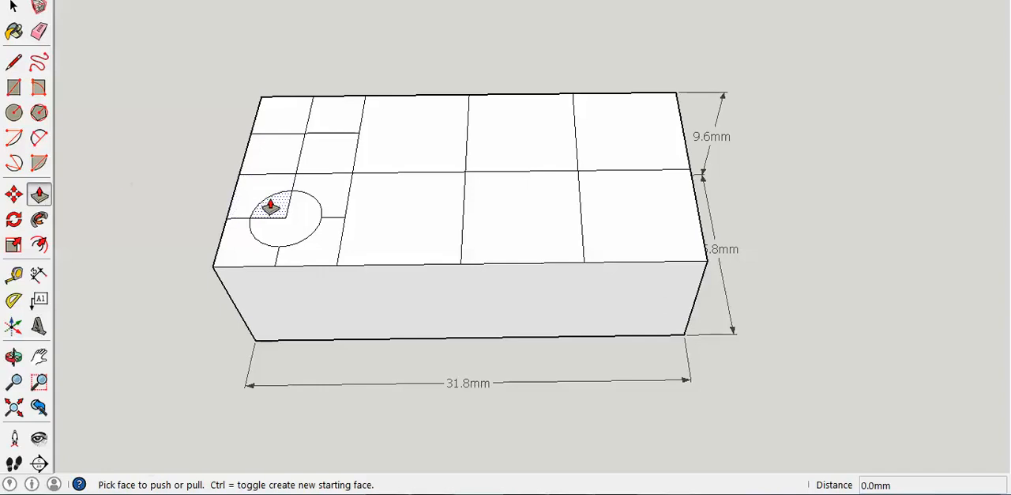
{"action": "left_click", "coordinate": [277, 210]}
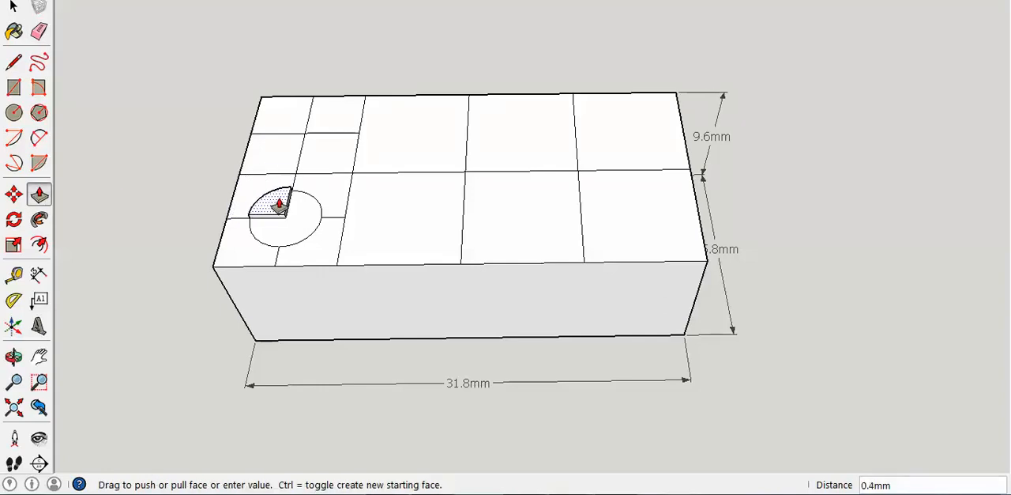
{"action": "left_click", "coordinate": [281, 209]}
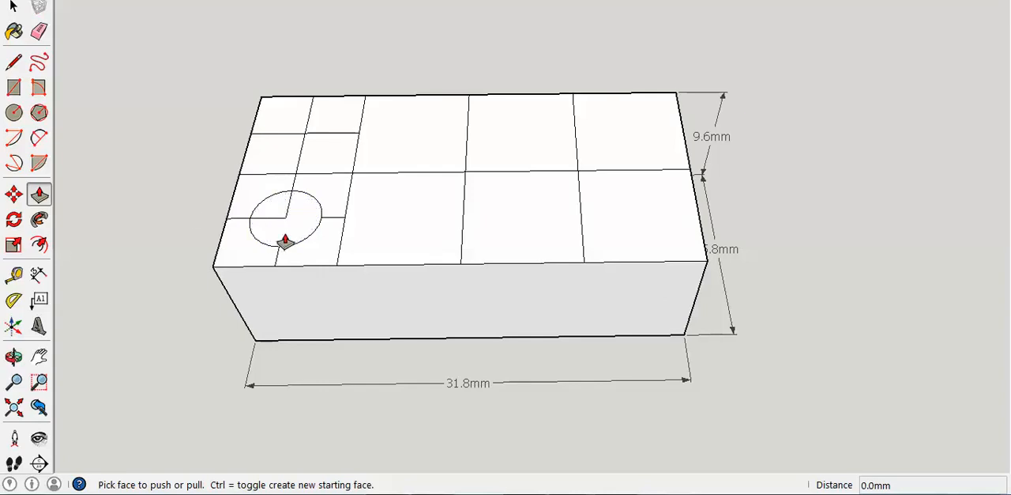
Step: Erase the remaining line segments inside the circle and pull the circular face up about 5.8 mm into a cylinder
{"action": "left_click", "coordinate": [38, 31]}
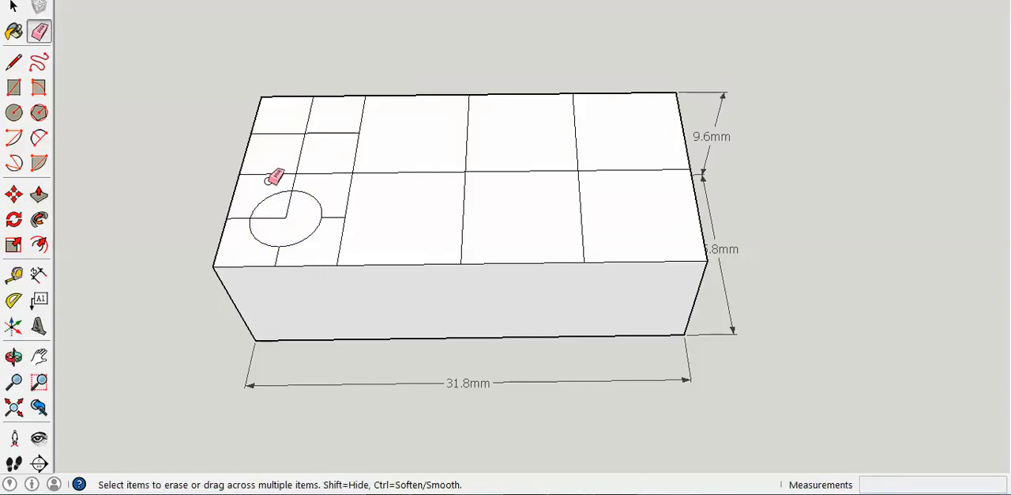
{"action": "left_click", "coordinate": [274, 219]}
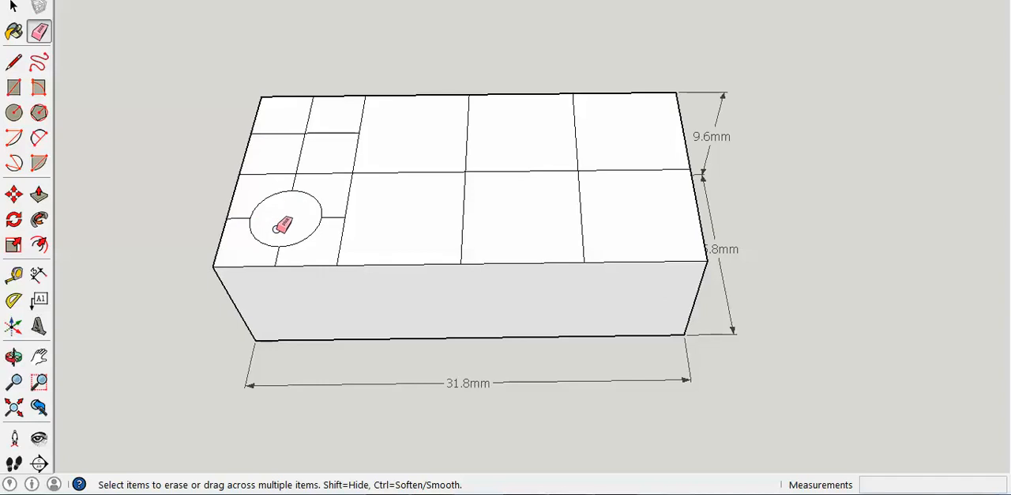
{"action": "left_click", "coordinate": [39, 193]}
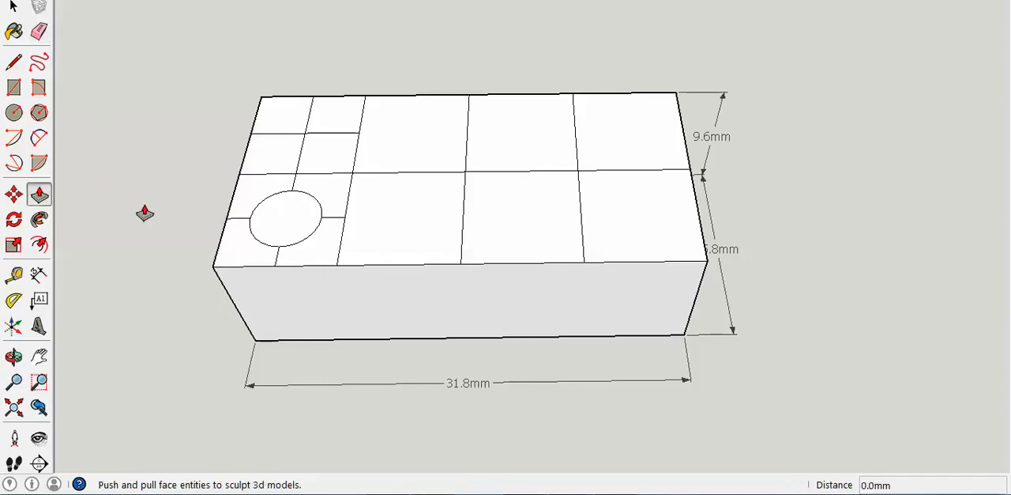
{"action": "left_click", "coordinate": [275, 217]}
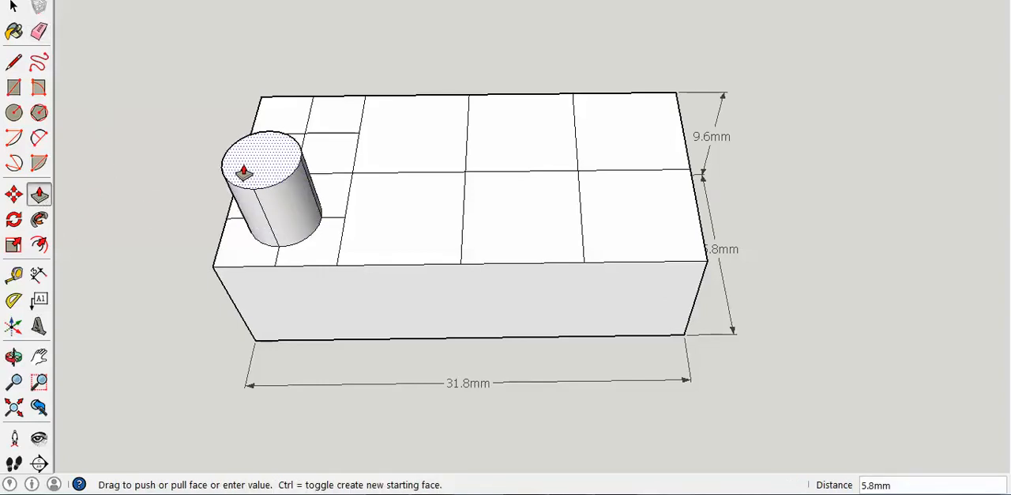
{"action": "left_click", "coordinate": [235, 169]}
Step: Dimension the cylinder's height, placing the dimension beside its outer side edge
{"action": "left_click", "coordinate": [13, 357]}
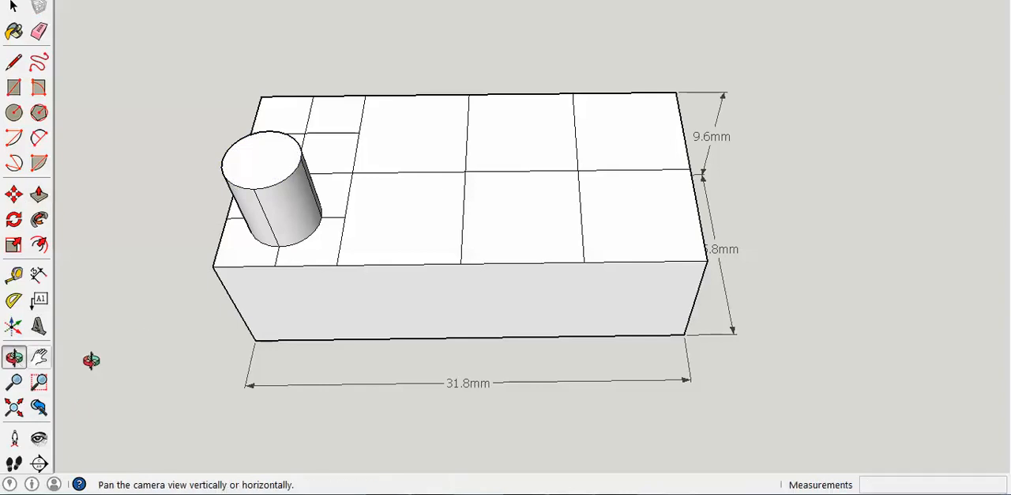
{"action": "left_click_drag", "start_coordinate": [226, 343], "coordinate": [336, 88]}
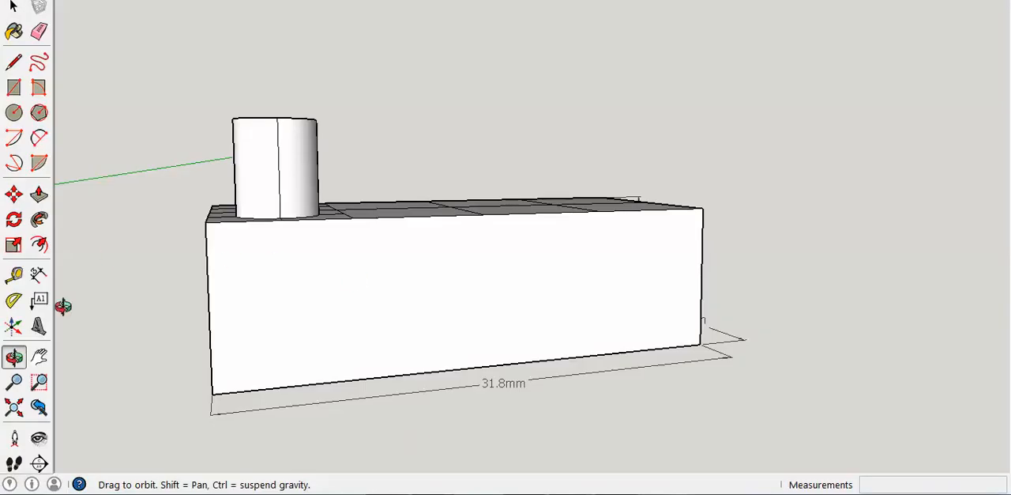
{"action": "left_click", "coordinate": [43, 274]}
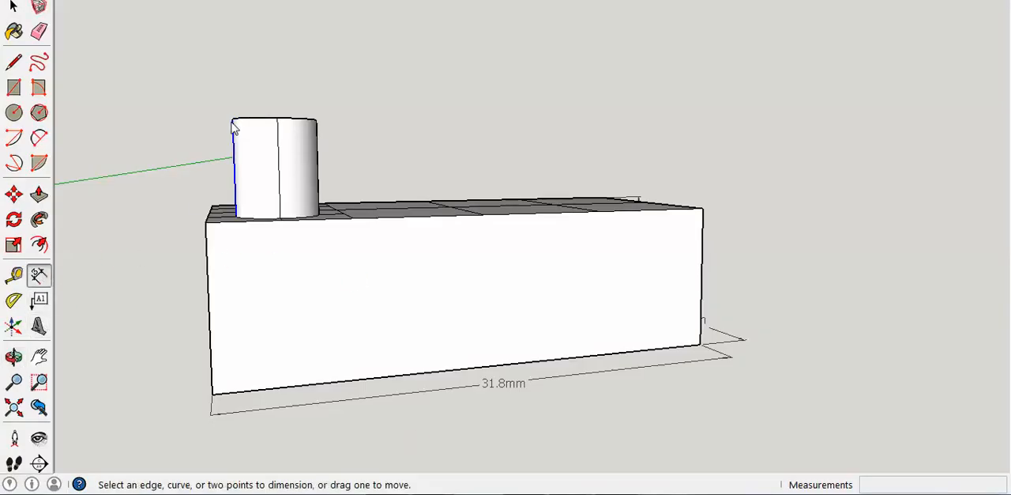
{"action": "left_click", "coordinate": [232, 120]}
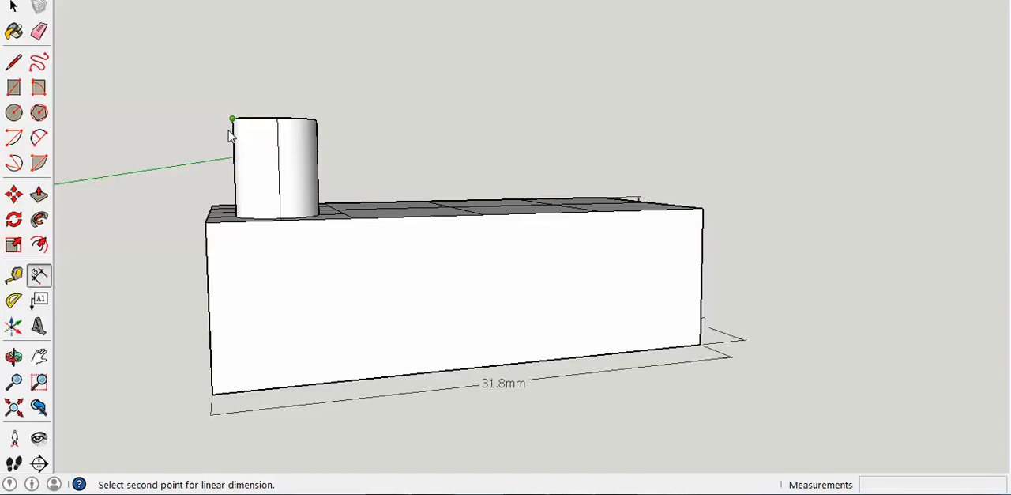
{"action": "left_click", "coordinate": [237, 219]}
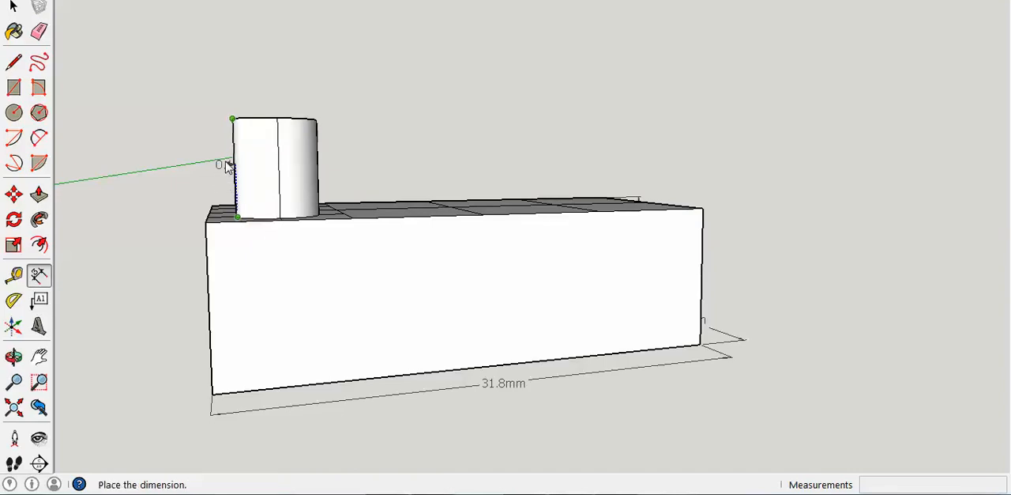
{"action": "left_click", "coordinate": [166, 172]}
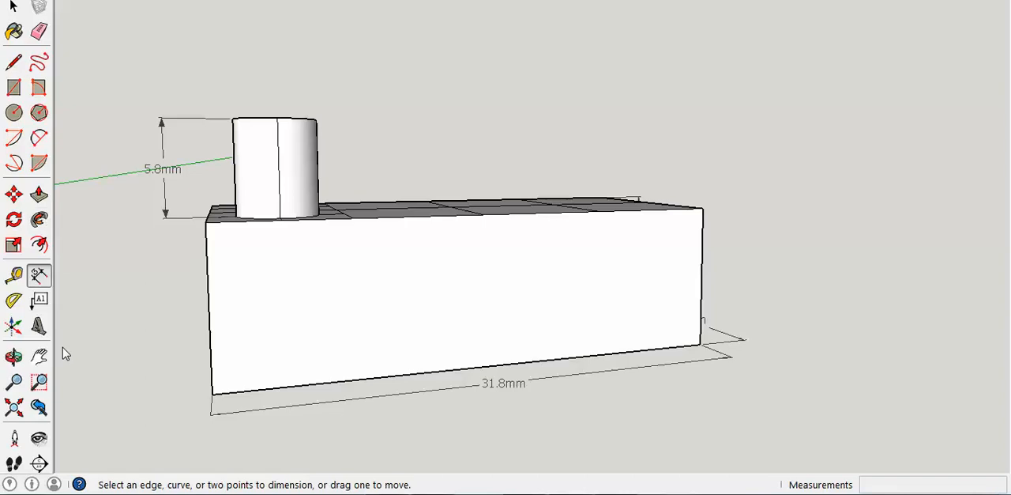
Step: Push the cylinder's top face down 4.0 mm to reduce its height to about 1.8 mm
{"action": "left_click", "coordinate": [14, 357]}
{"action": "left_click_drag", "start_coordinate": [442, 194], "coordinate": [176, 350]}
{"action": "left_click", "coordinate": [39, 194]}
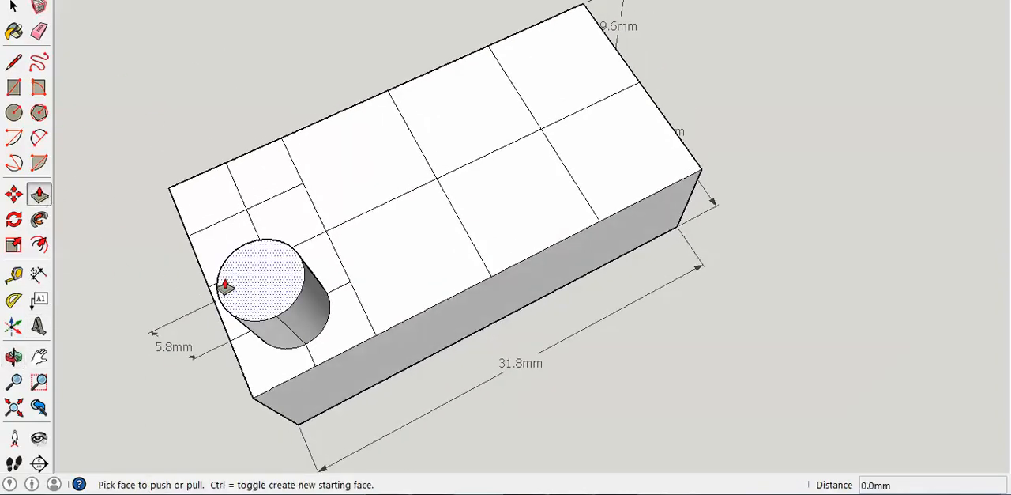
{"action": "left_click_drag", "start_coordinate": [266, 285], "coordinate": [289, 298]}
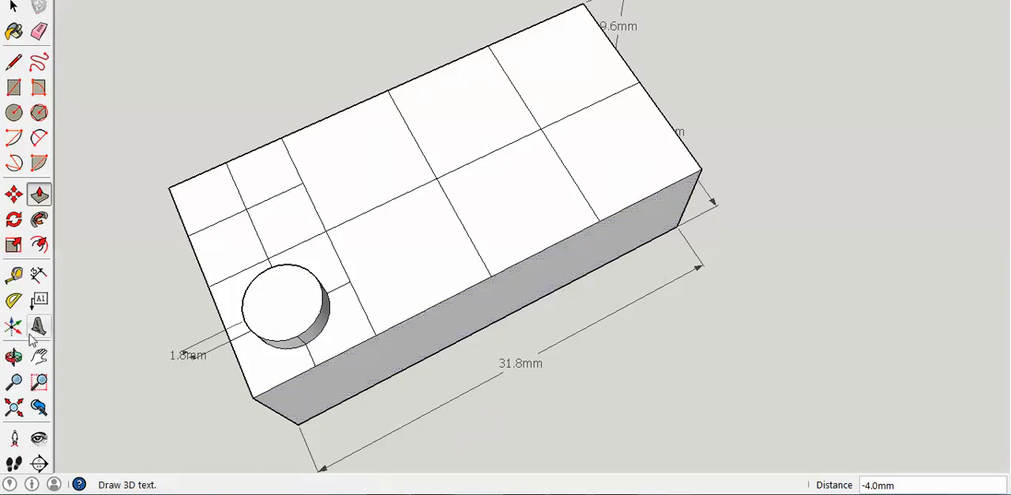
Step: Undo the push on the cylinder's top, its height dimension and the original pull, back to the flat circle
{"action": "left_click", "coordinate": [13, 356]}
{"action": "left_click_drag", "start_coordinate": [327, 407], "coordinate": [548, 334]}
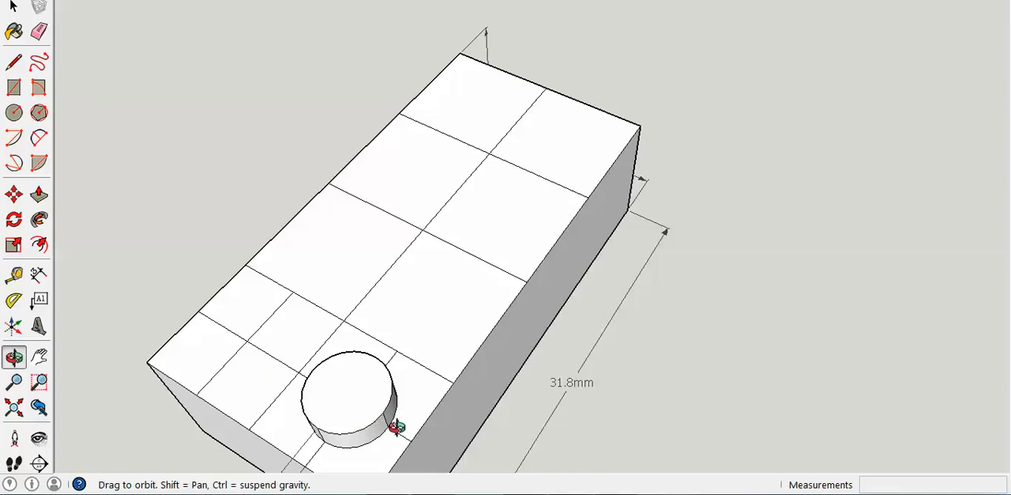
{"action": "key", "text": "ctrl+z"}
{"action": "key", "text": "ctrl+z"}
{"action": "key", "text": "ctrl+z"}
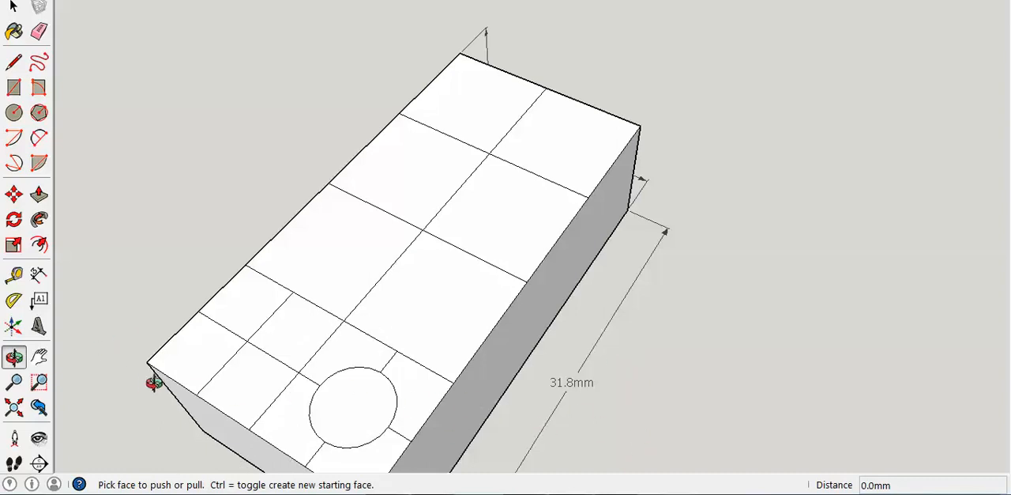
Step: Erase the leftover centre line segments around the circle and pull the circular face up about 4.1 mm
{"action": "left_click_drag", "start_coordinate": [158, 395], "coordinate": [72, 240]}
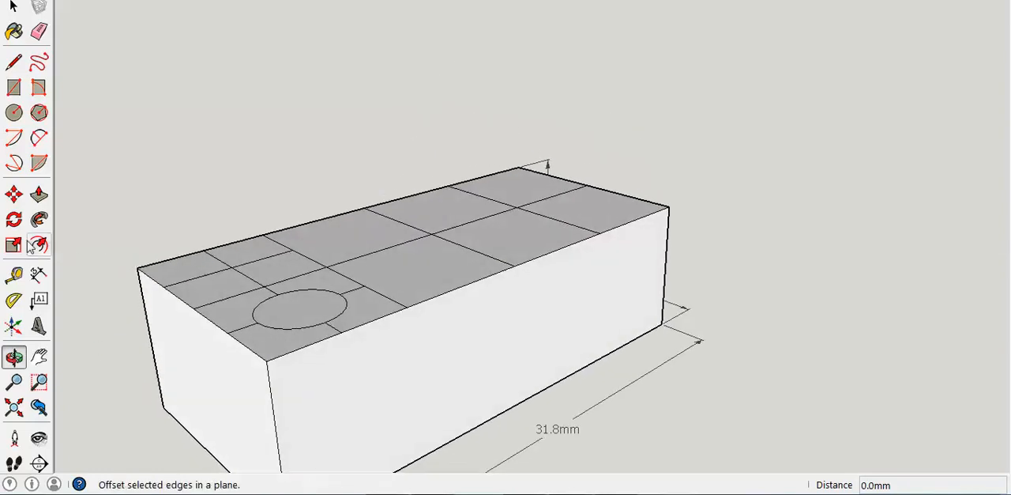
{"action": "left_click", "coordinate": [39, 31]}
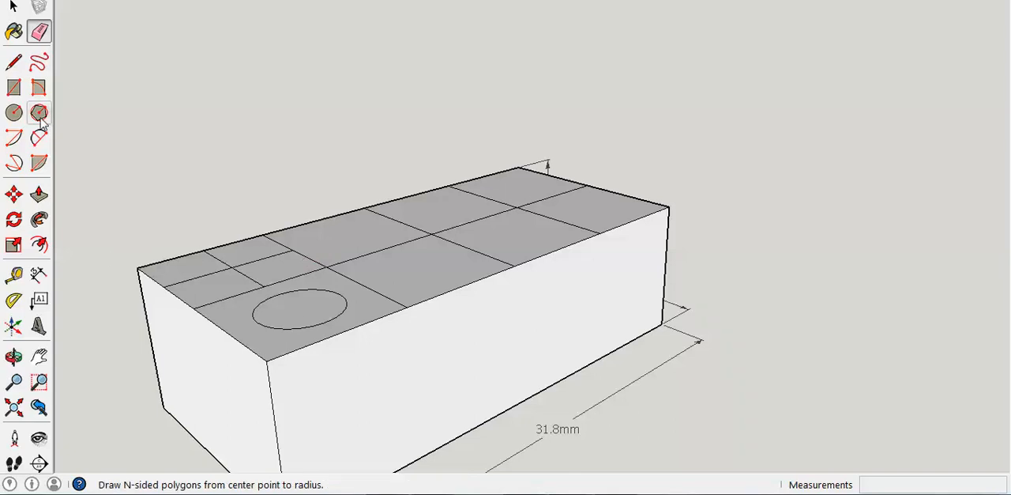
{"action": "left_click", "coordinate": [39, 195]}
{"action": "left_click_drag", "start_coordinate": [287, 311], "coordinate": [291, 240]}
Step: Dimension the stud's diameter at its top edge and its height along the side
{"action": "left_click", "coordinate": [39, 274]}
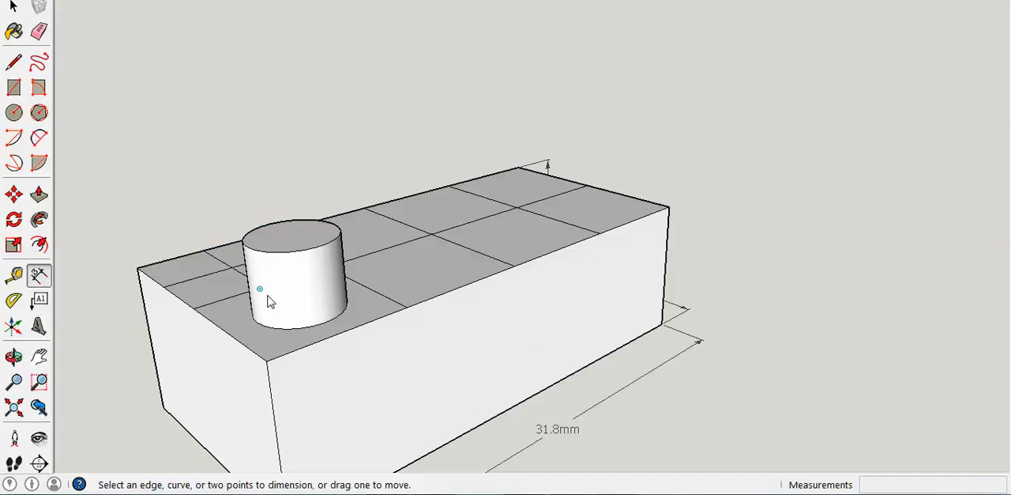
{"action": "left_click", "coordinate": [14, 355]}
{"action": "left_click_drag", "start_coordinate": [151, 400], "coordinate": [215, 298]}
{"action": "left_click", "coordinate": [39, 273]}
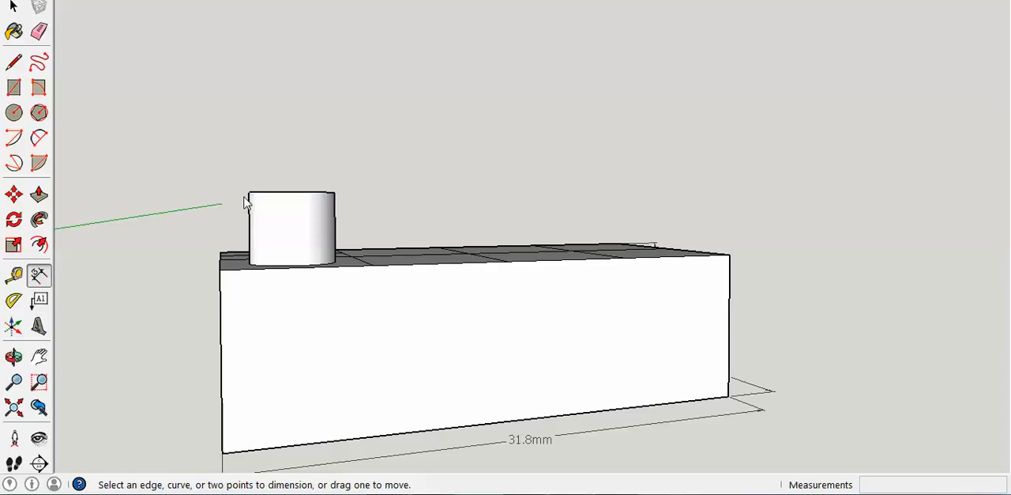
{"action": "double_click", "coordinate": [335, 191]}
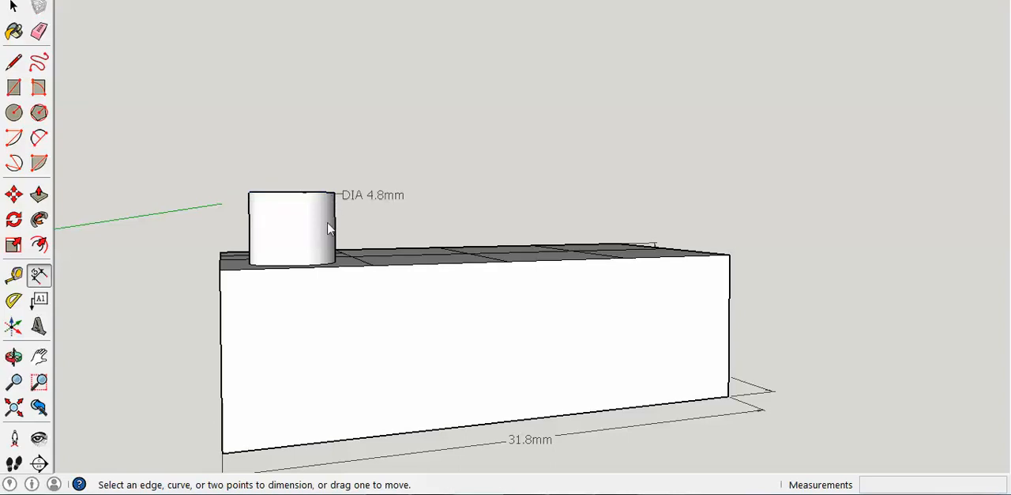
{"action": "left_click", "coordinate": [250, 268]}
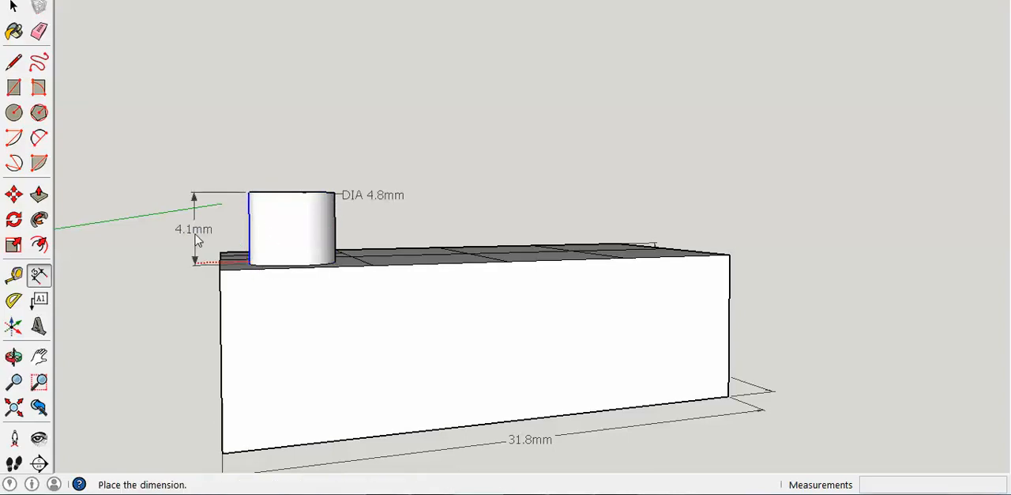
{"action": "left_click", "coordinate": [151, 234]}
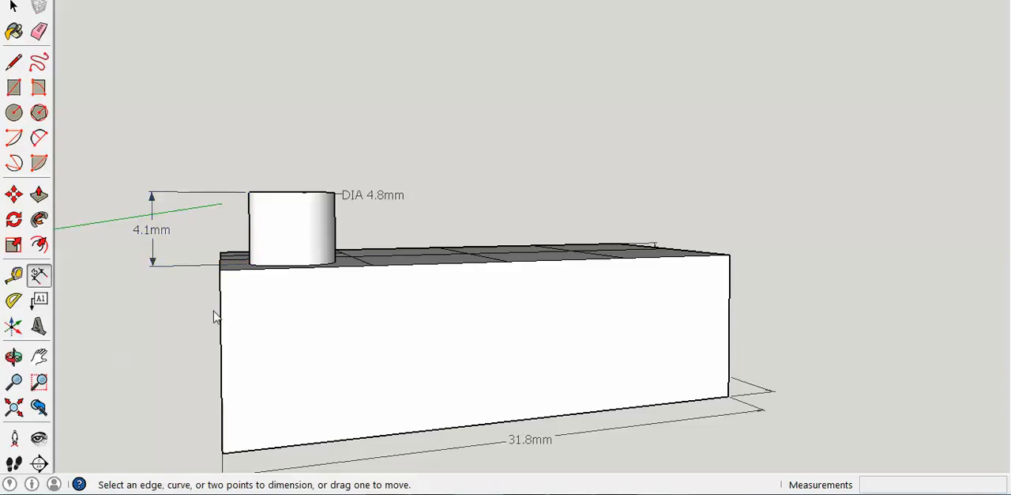
Step: Push the stud's top face down about 2.4 mm
{"action": "left_click", "coordinate": [14, 356]}
{"action": "left_click_drag", "start_coordinate": [350, 260], "coordinate": [492, 386]}
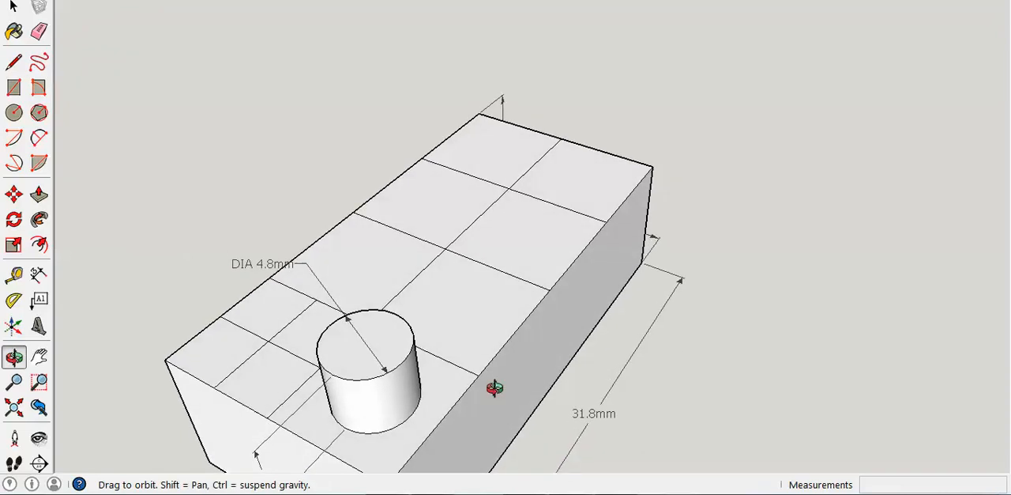
{"action": "left_click", "coordinate": [39, 196]}
{"action": "left_click_drag", "start_coordinate": [352, 342], "coordinate": [385, 380]}
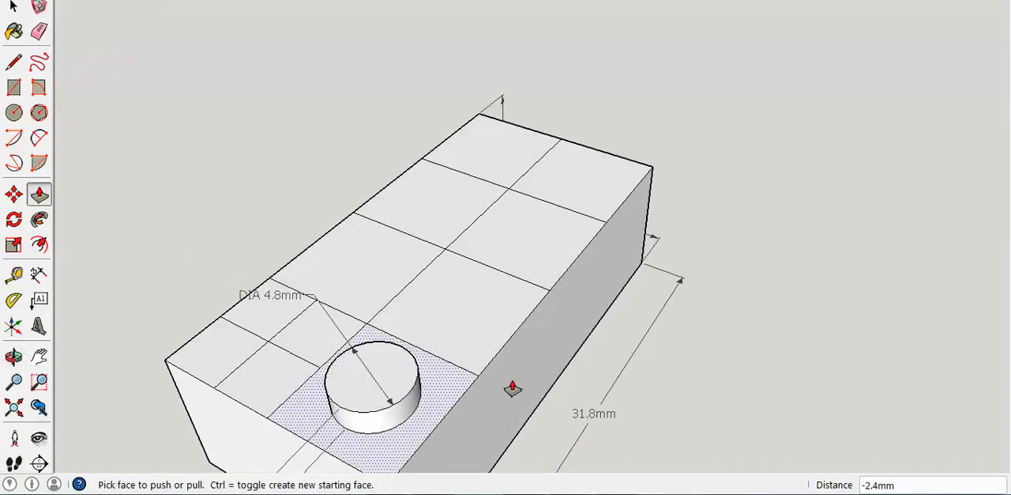
Step: Pull the stud's top face up 0.1 mm to bring its height to 1.8 mm
{"action": "left_click", "coordinate": [39, 357]}
{"action": "left_click_drag", "start_coordinate": [146, 386], "coordinate": [252, 285]}
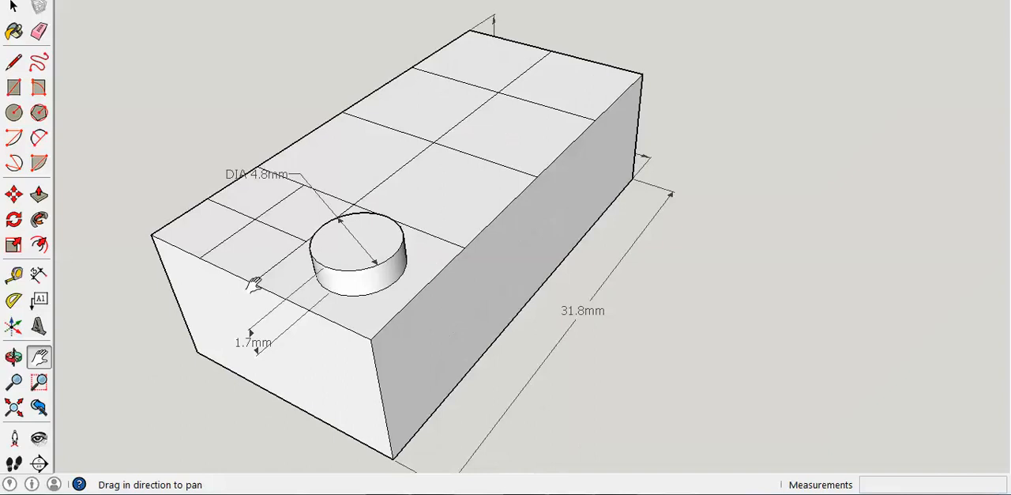
{"action": "left_click", "coordinate": [39, 195]}
{"action": "left_click", "coordinate": [350, 245]}
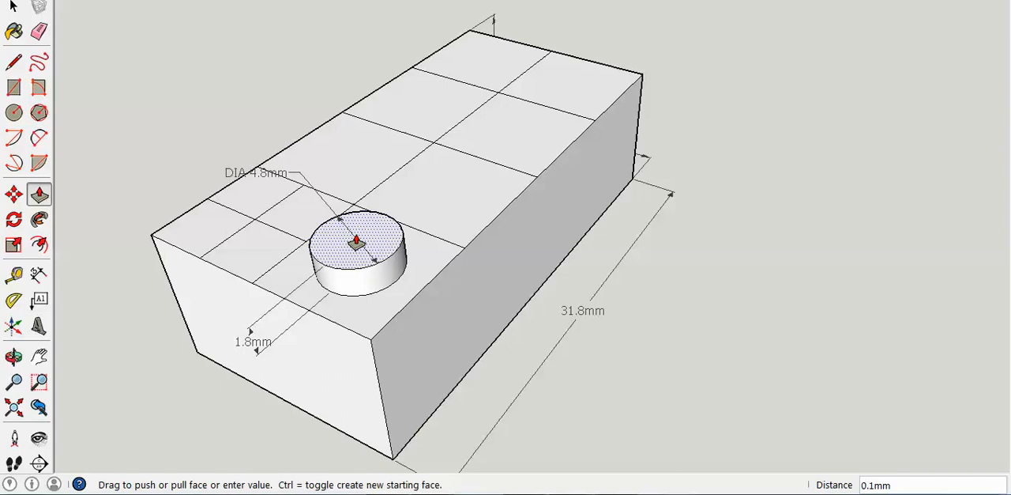
{"action": "left_click", "coordinate": [352, 242]}
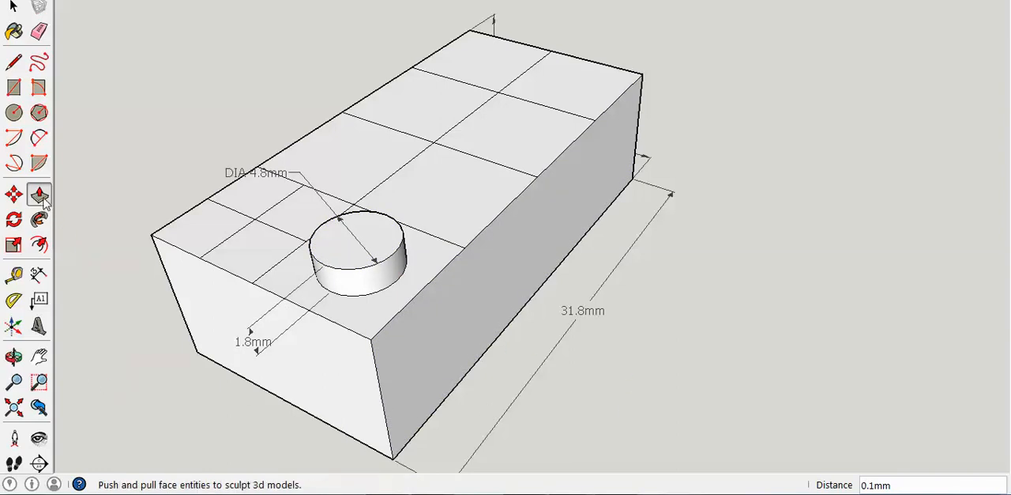
{"action": "left_click", "coordinate": [14, 6]}
{"action": "left_click_drag", "start_coordinate": [225, 245], "coordinate": [342, 351]}
{"action": "left_click", "coordinate": [13, 356]}
{"action": "left_click_drag", "start_coordinate": [226, 329], "coordinate": [324, 360]}
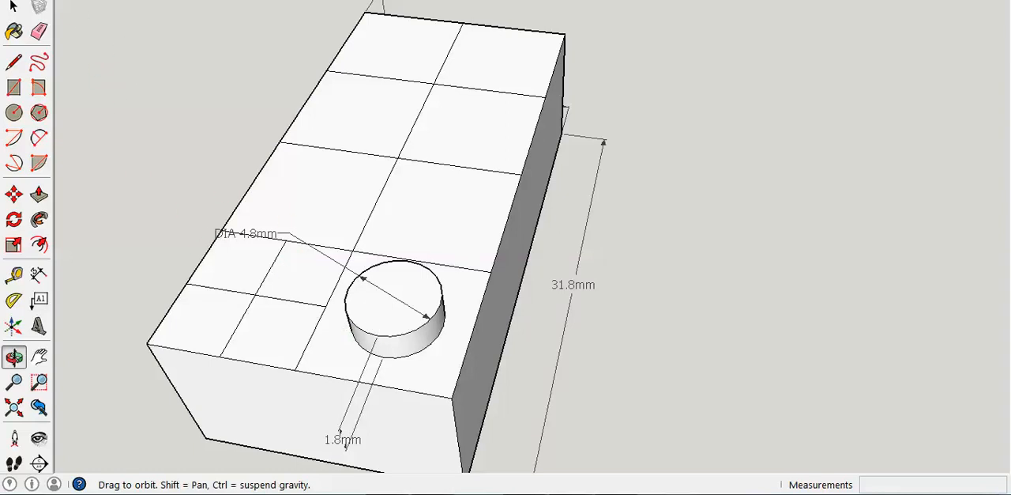
{"action": "mouse_move", "coordinate": [616, 493]}
{"action": "mouse_move", "coordinate": [619, 465]}
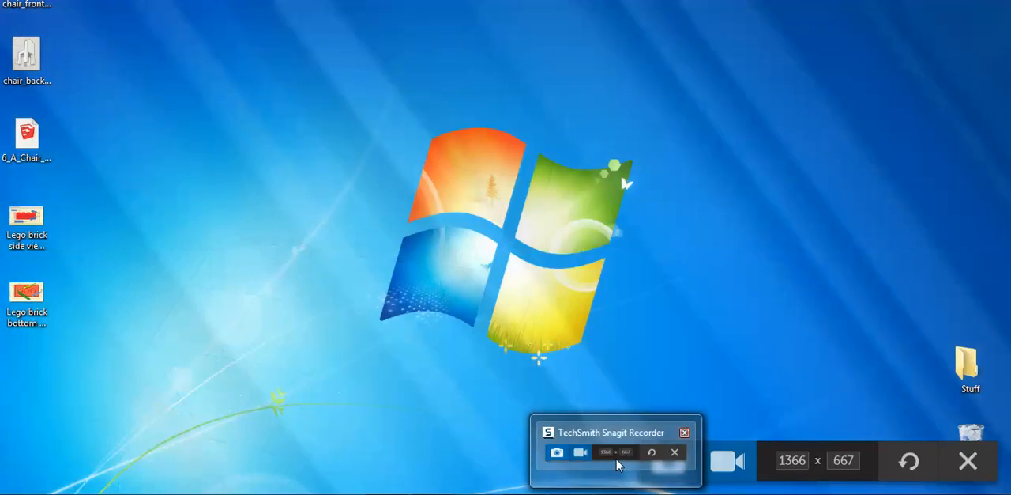